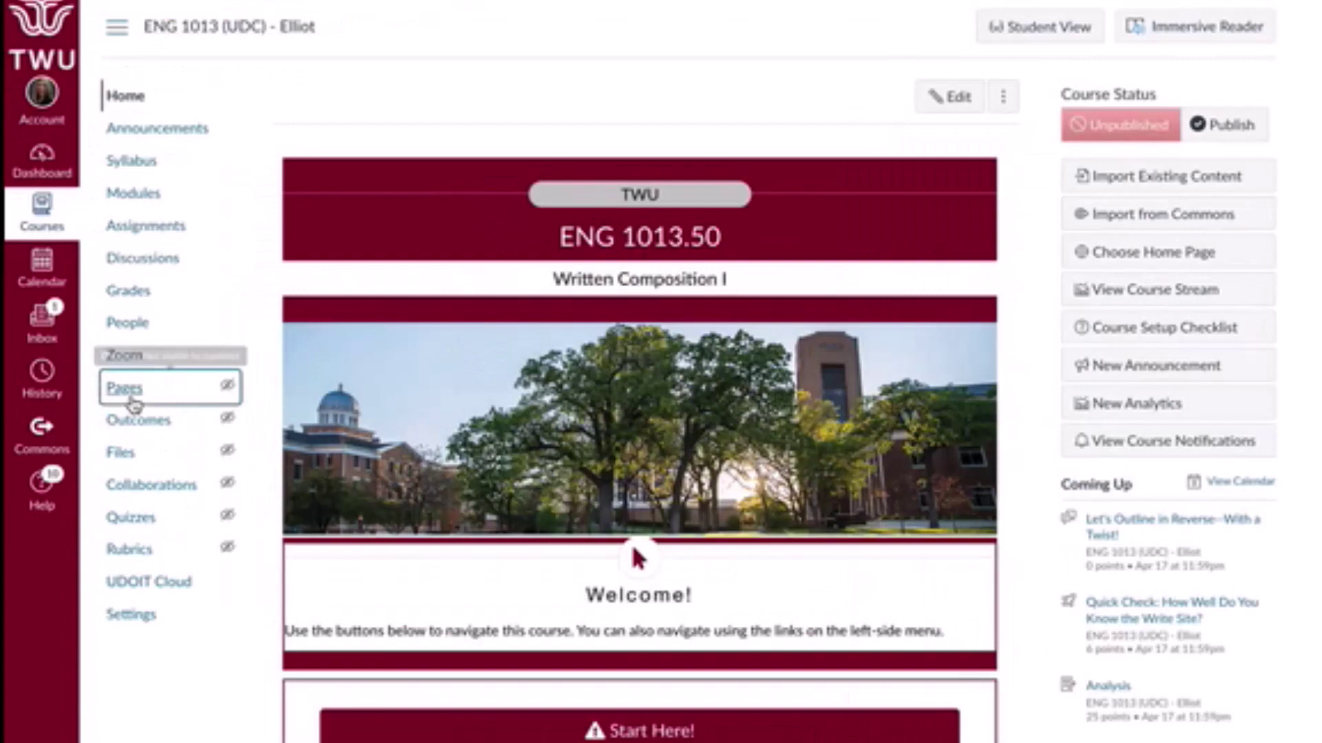
Open 'Dr. Martha Hughes Cannon' from All Pages in edit mode, with the cursor in its content
{"action": "left_click", "coordinate": [133, 402]}
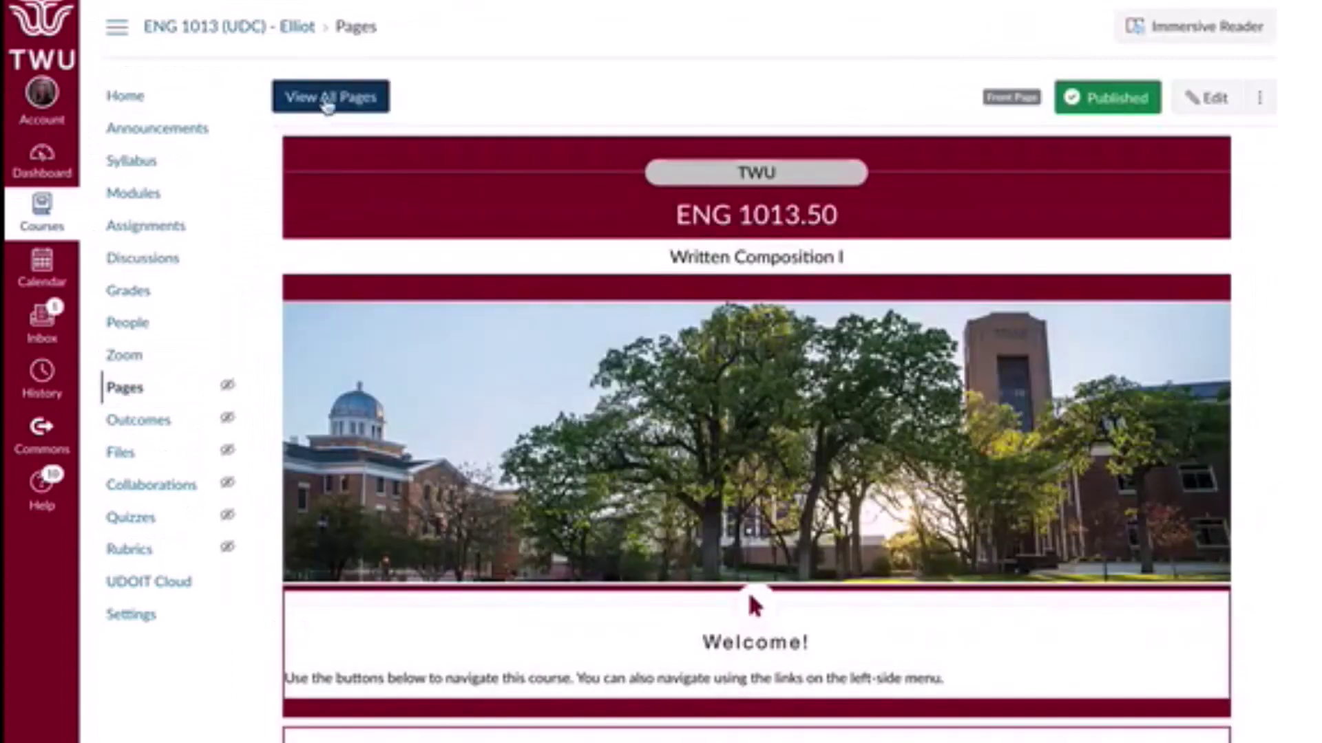
{"action": "left_click", "coordinate": [325, 103]}
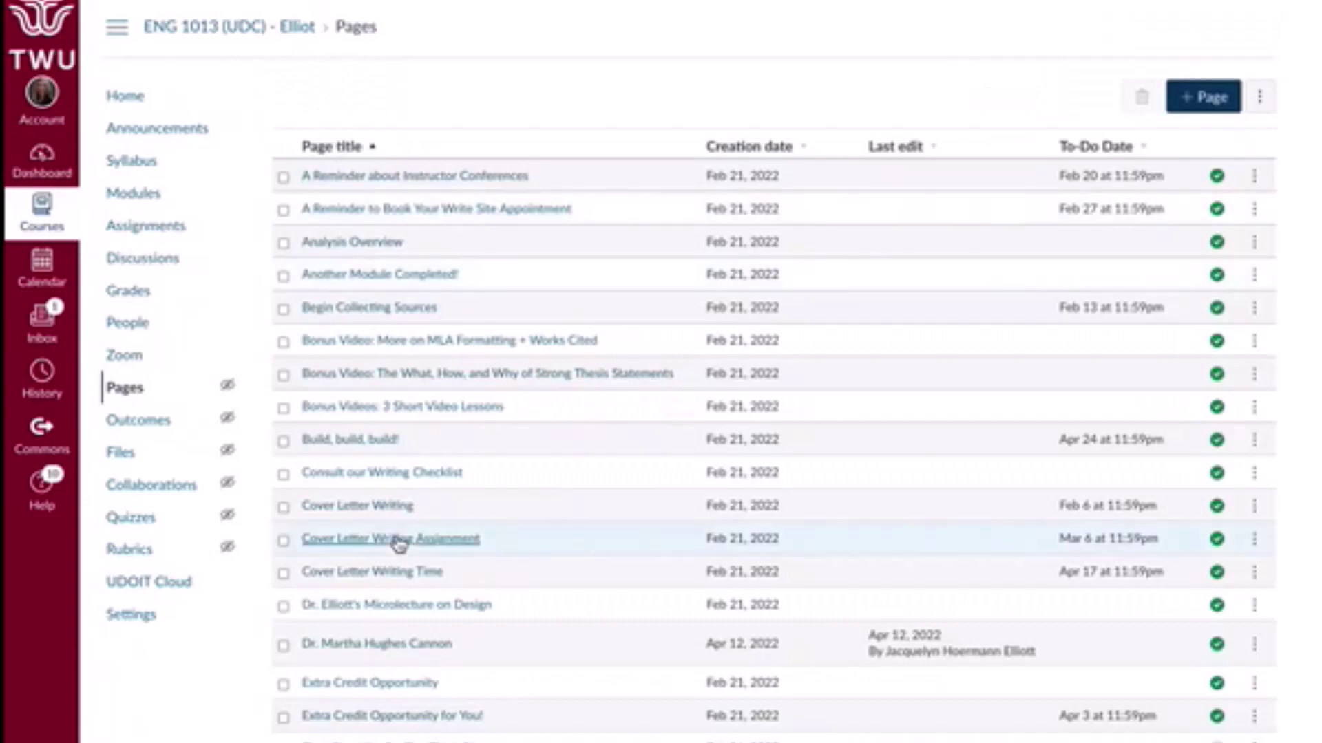
{"action": "left_click", "coordinate": [409, 647]}
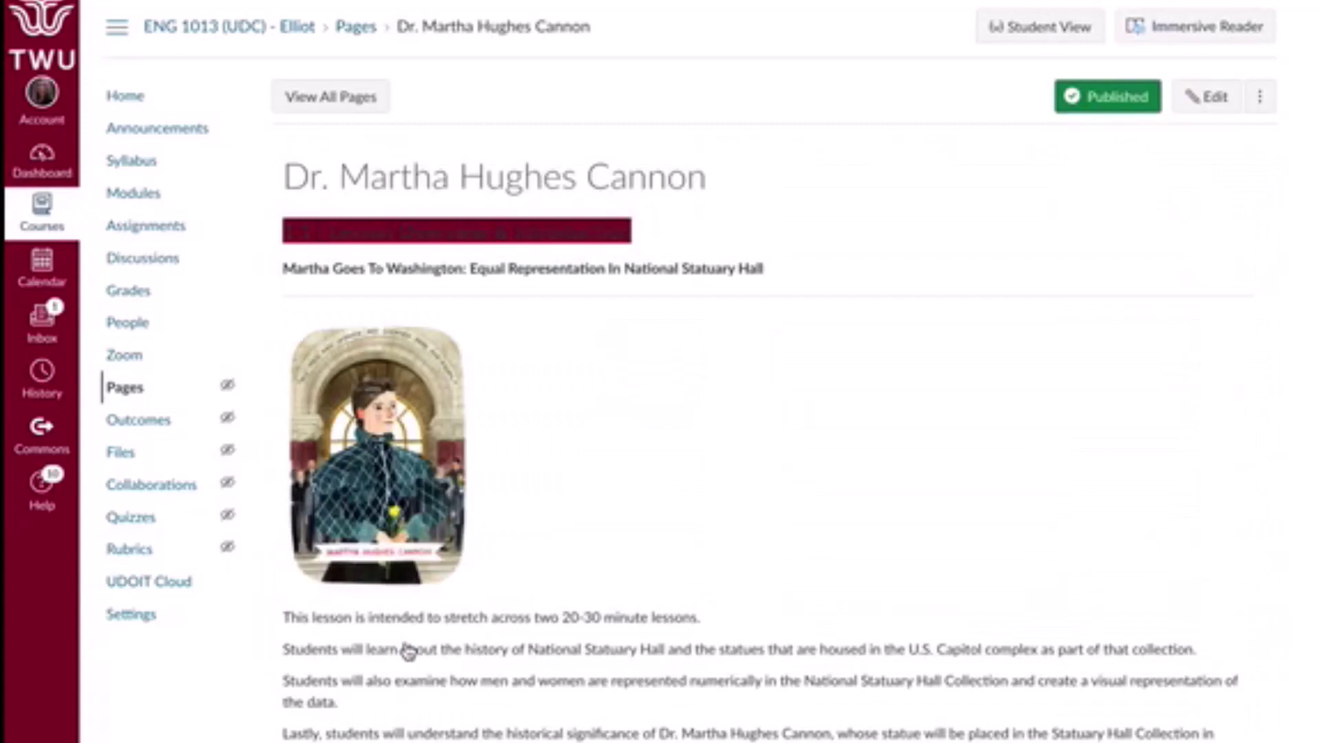
{"action": "left_click", "coordinate": [1208, 102]}
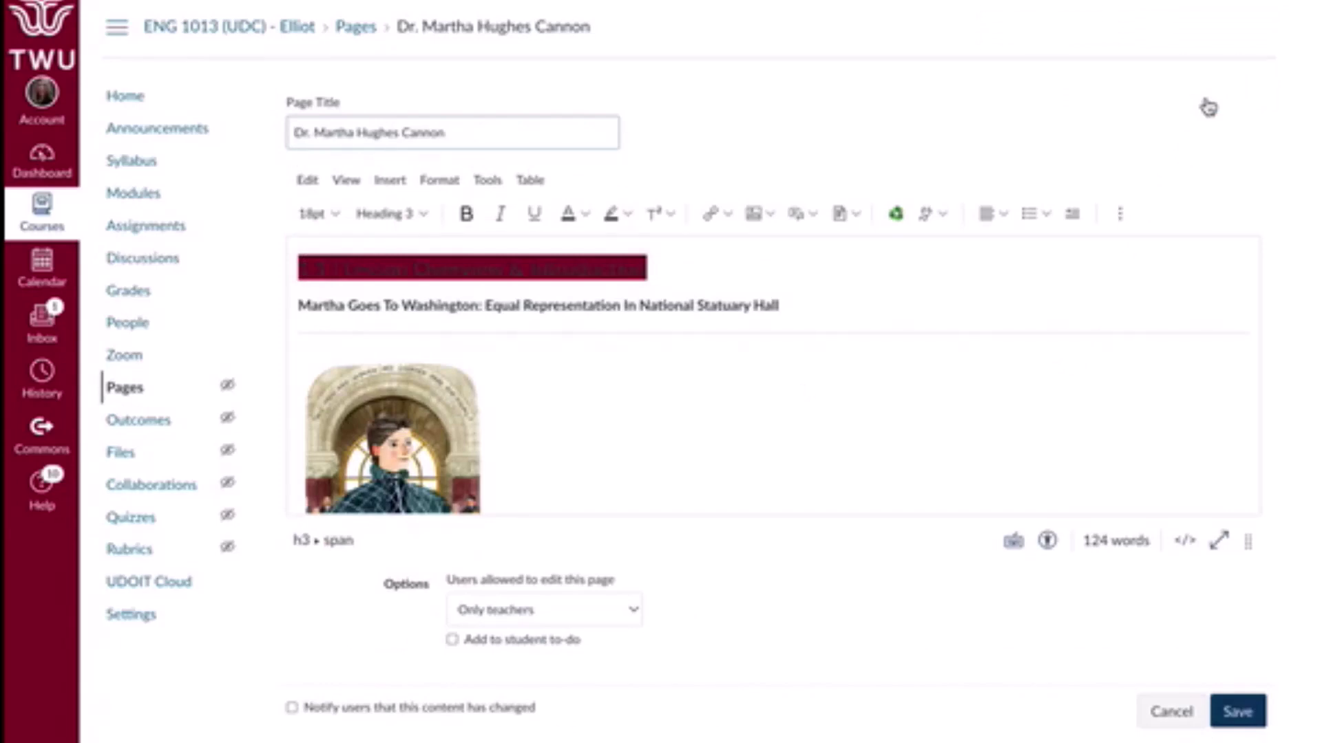
{"action": "left_click", "coordinate": [922, 285]}
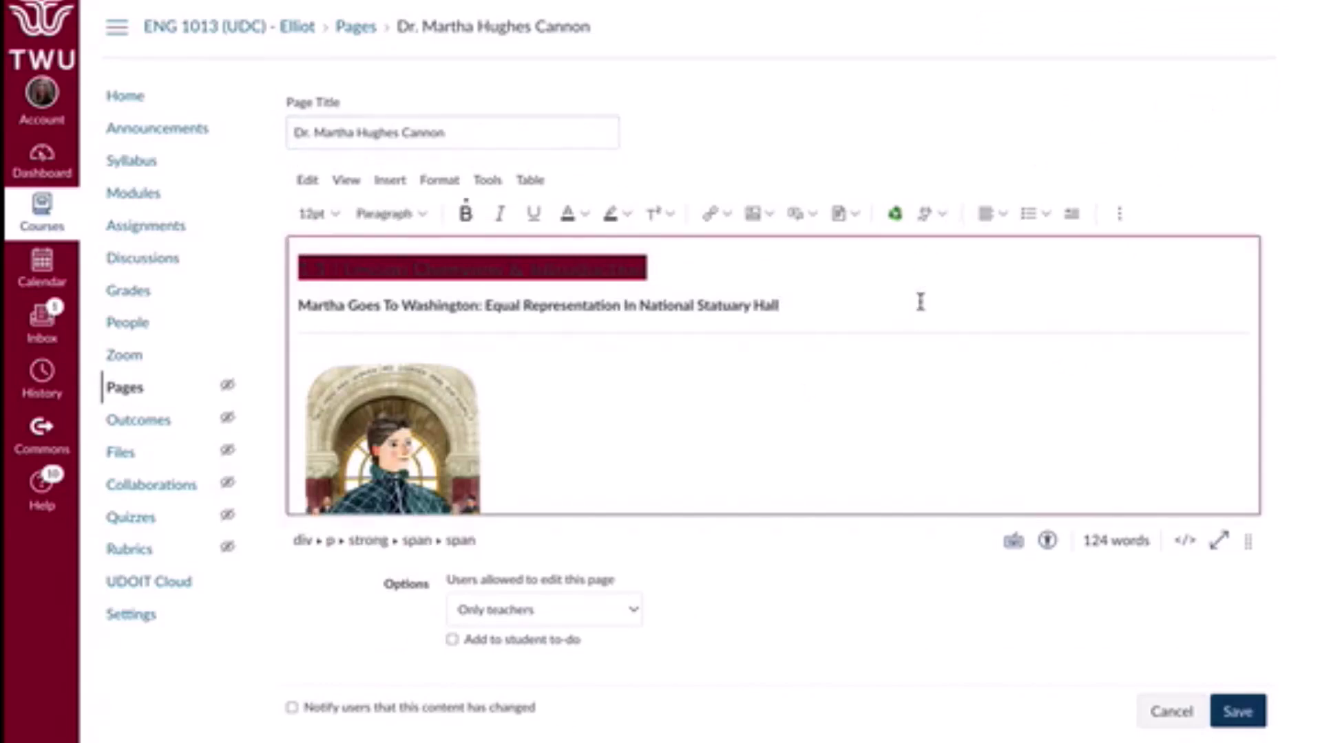
{"action": "key", "text": "Down"}
{"action": "key", "text": "Down"}
{"action": "key", "text": "Down"}
{"action": "key", "text": "Down"}
{"action": "key", "text": "Down"}
{"action": "key", "text": "Down"}
{"action": "key", "text": "Down"}
{"action": "key", "text": "Down"}
{"action": "key", "text": "Down"}
{"action": "key", "text": "Down"}
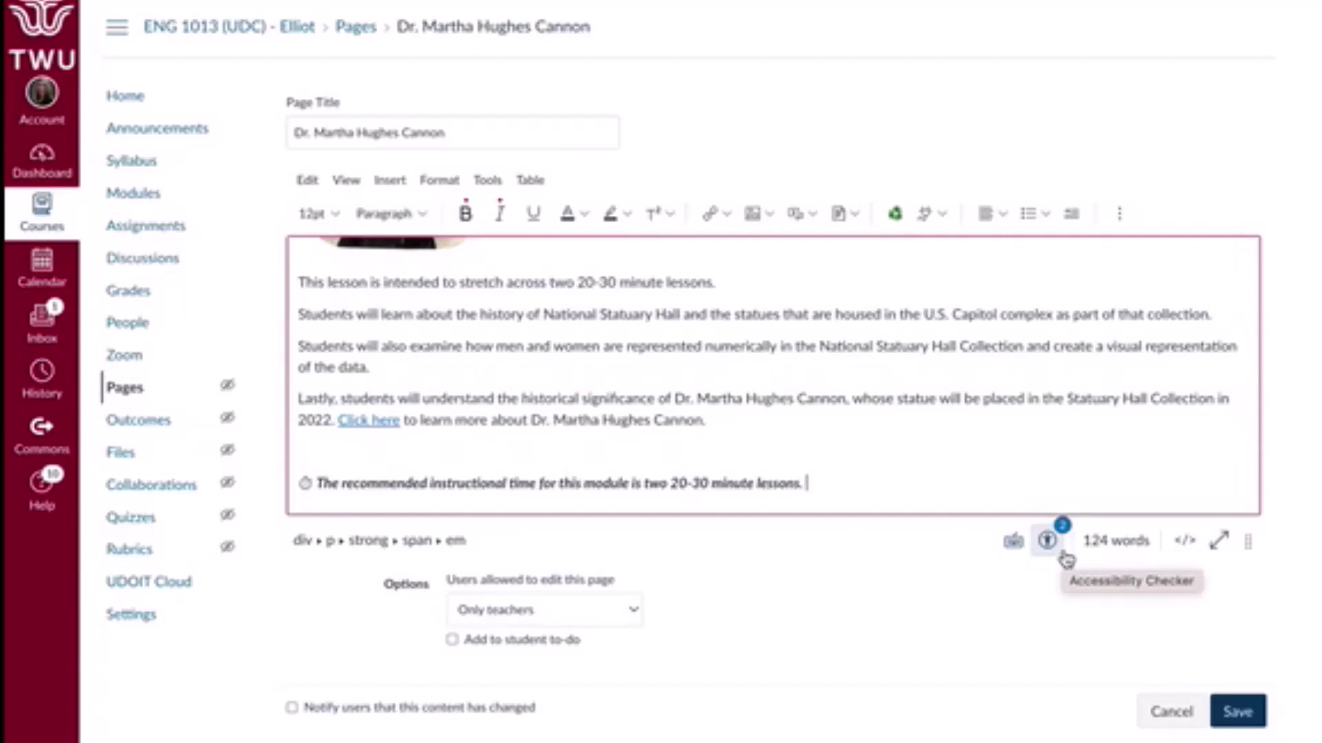
Run the Accessibility Checker and choose rgb(238, 243, 243) as the heading's text colour
{"action": "left_click", "coordinate": [1049, 551]}
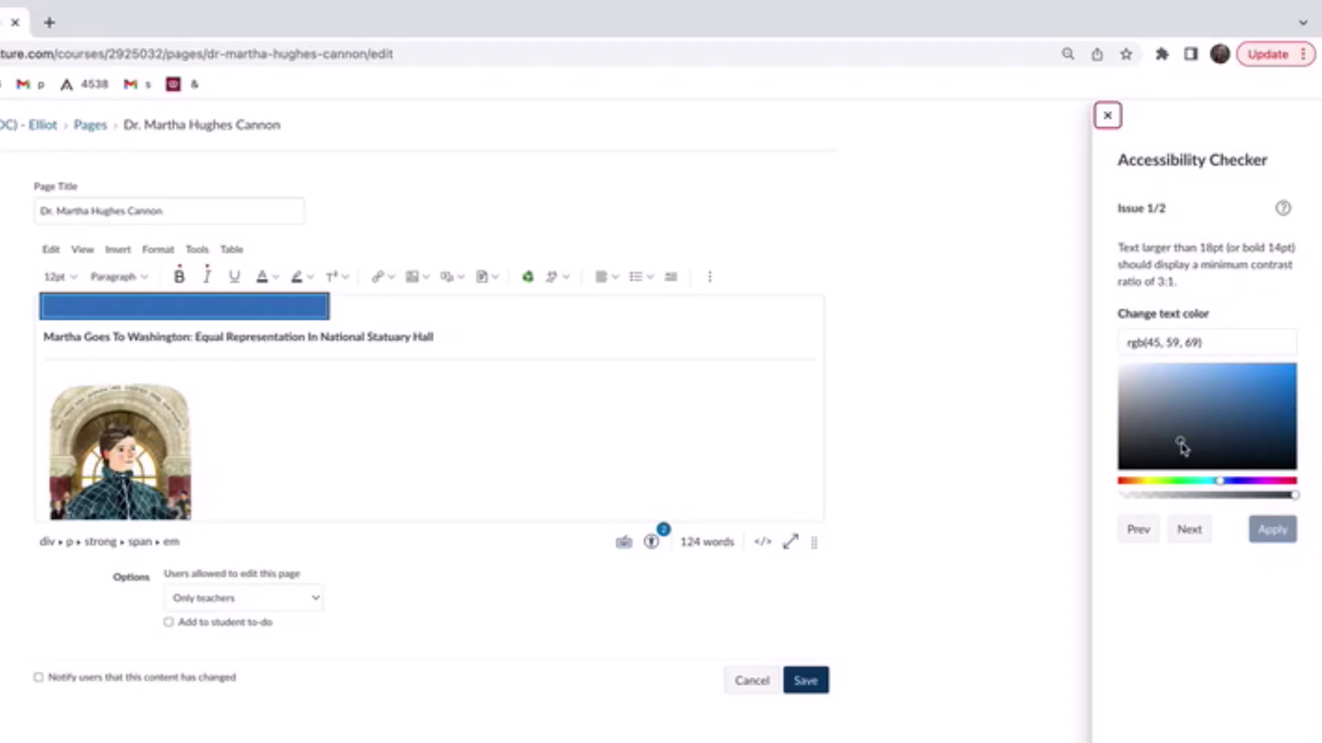
{"action": "mouse_move", "coordinate": [1181, 446]}
{"action": "left_mouse_down"}
{"action": "mouse_move", "coordinate": [1159, 401]}
{"action": "mouse_move", "coordinate": [1123, 372]}
{"action": "left_mouse_up"}
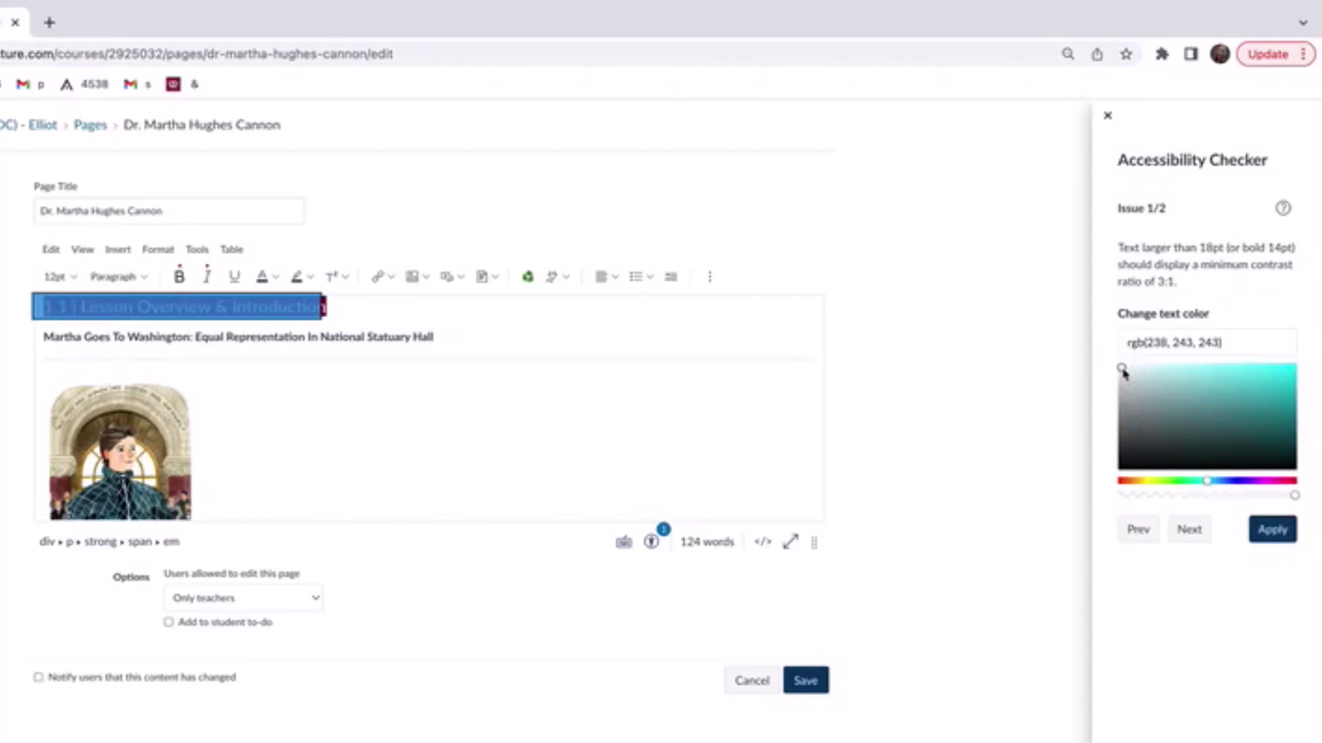
Apply the light colour to the '1.1 | Lesson Overview & Introduction' heading, then focus the alt text field
{"action": "left_click", "coordinate": [1269, 531]}
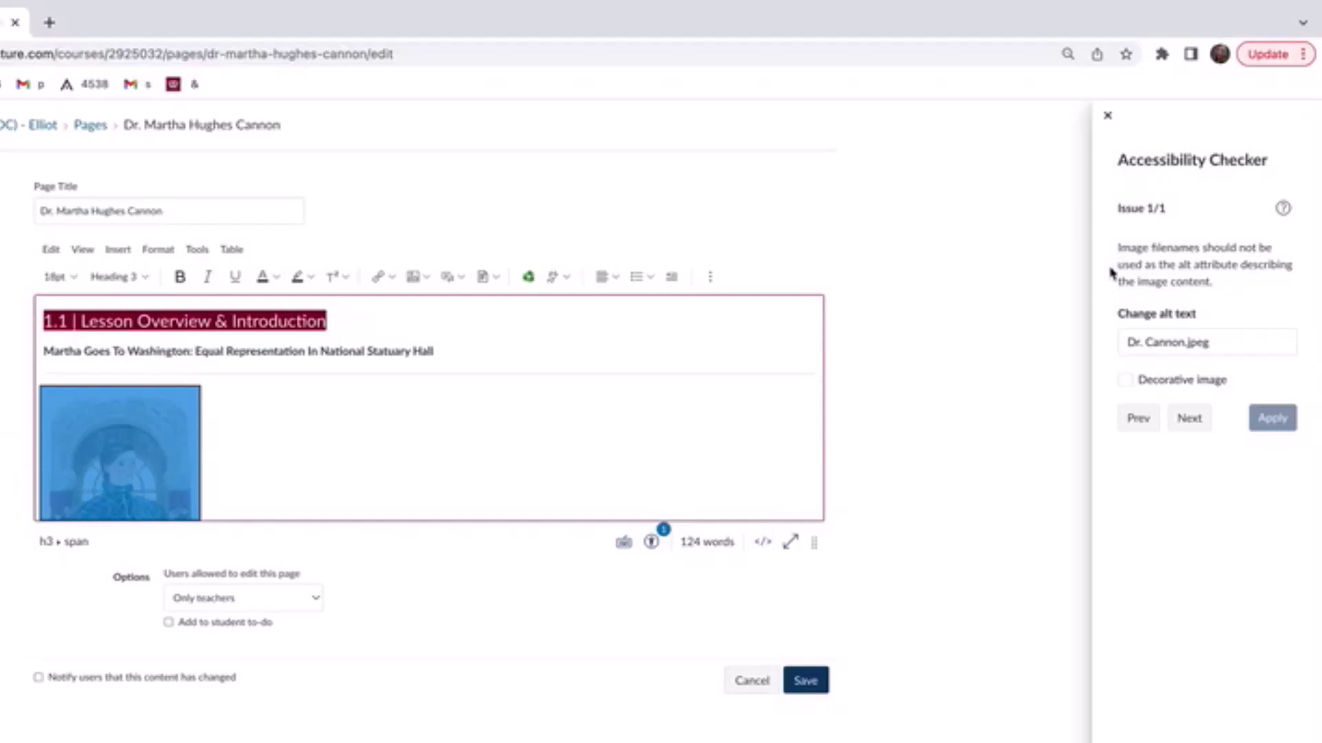
{"action": "left_click", "coordinate": [1218, 342]}
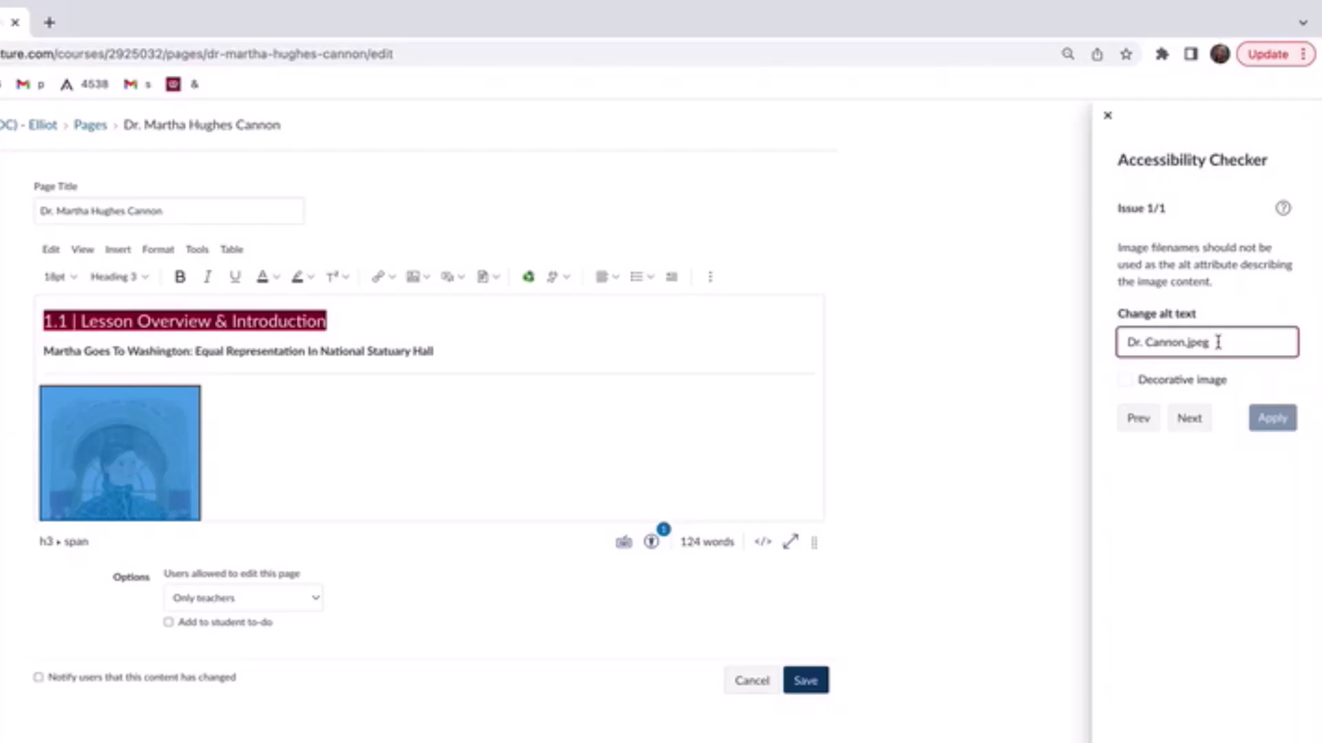
Replace the image's filename alt text with 'Dr. Martha Hughes Cannon pictured in front of lawmakers.'
{"action": "key", "text": "ctrl+a"}
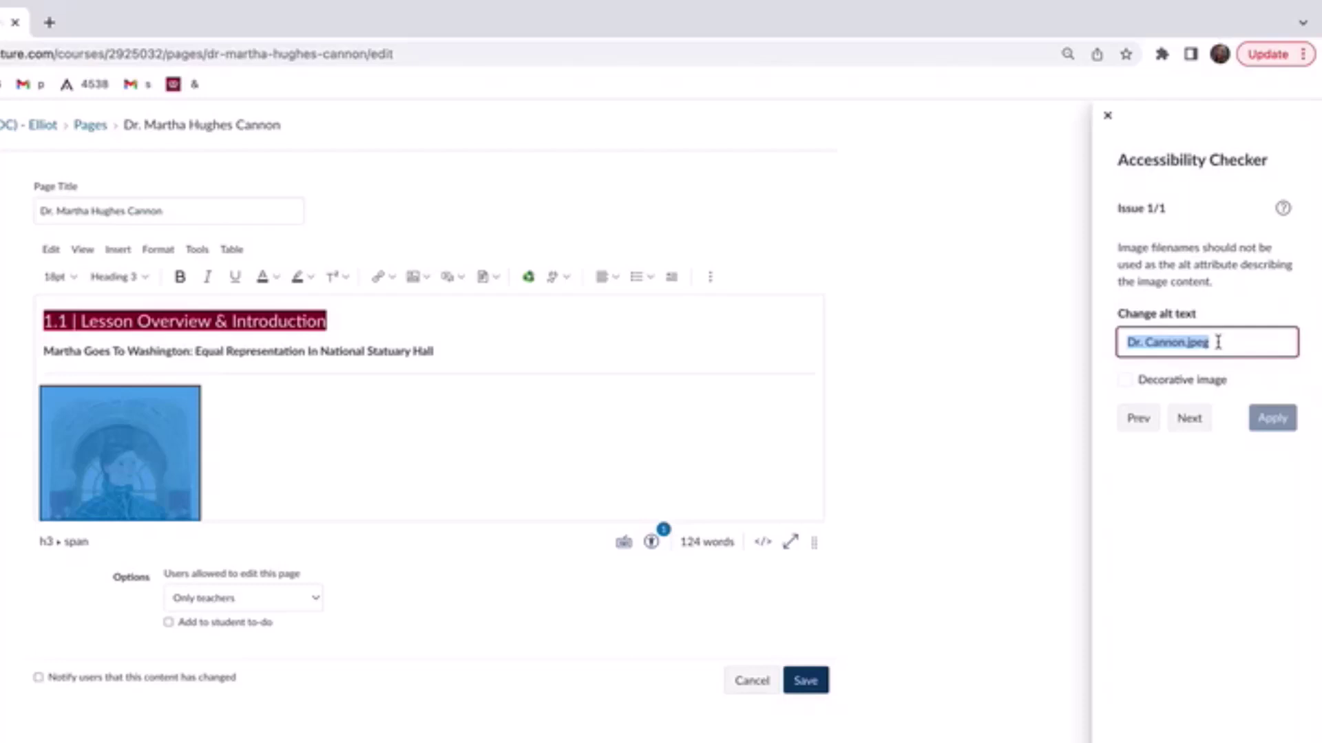
{"action": "type", "text": "Dr."}
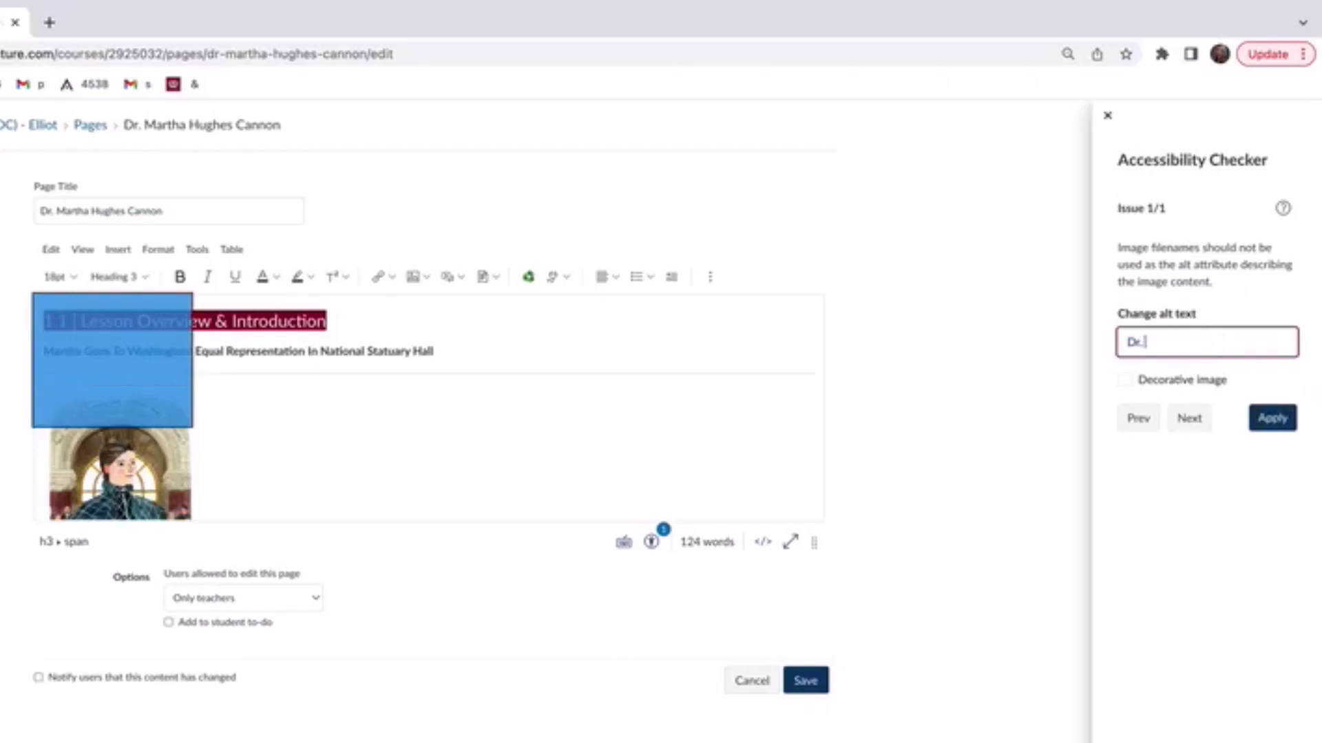
{"action": "type", "text": " Martha Hughes Cannon"}
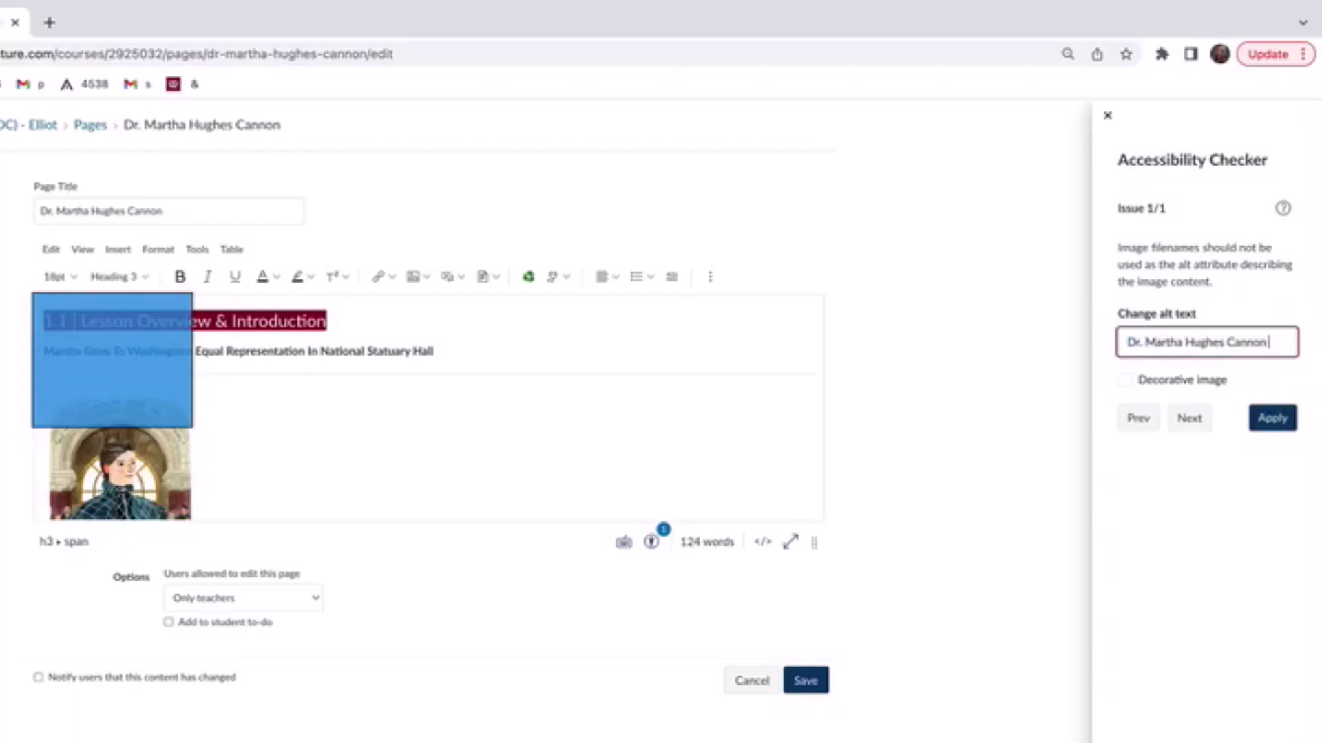
{"action": "type", "text": " pictured in front of"}
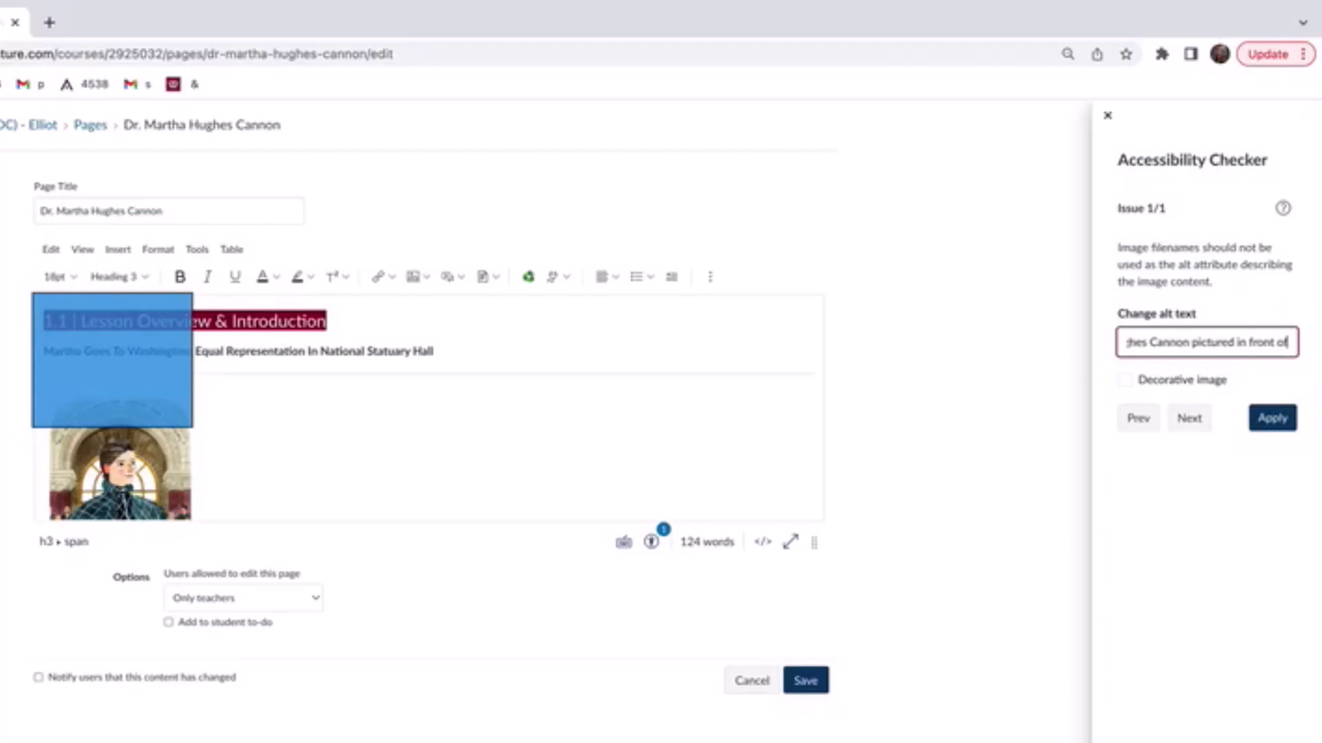
{"action": "type", "text": " lawmakers"}
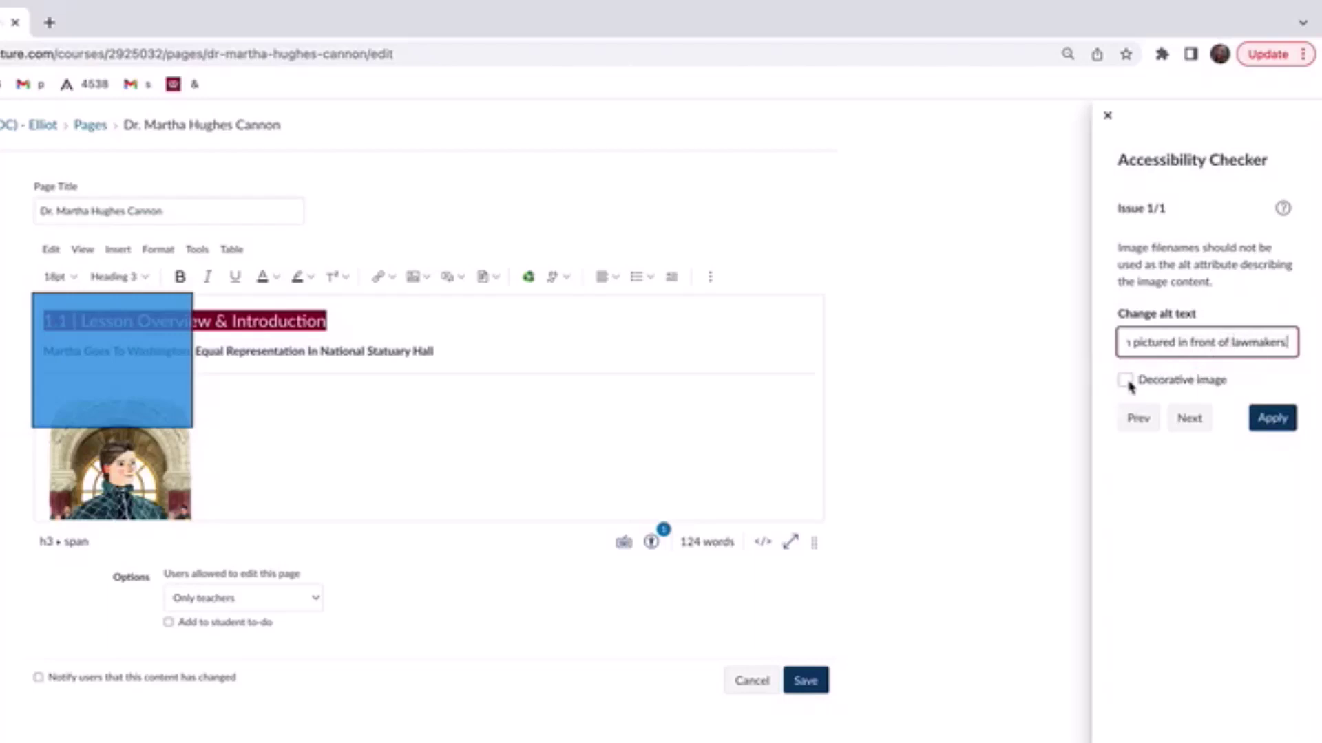
{"action": "type", "text": "."}
Apply the new alt text and close the Accessibility Checker panel
{"action": "left_click", "coordinate": [1271, 420]}
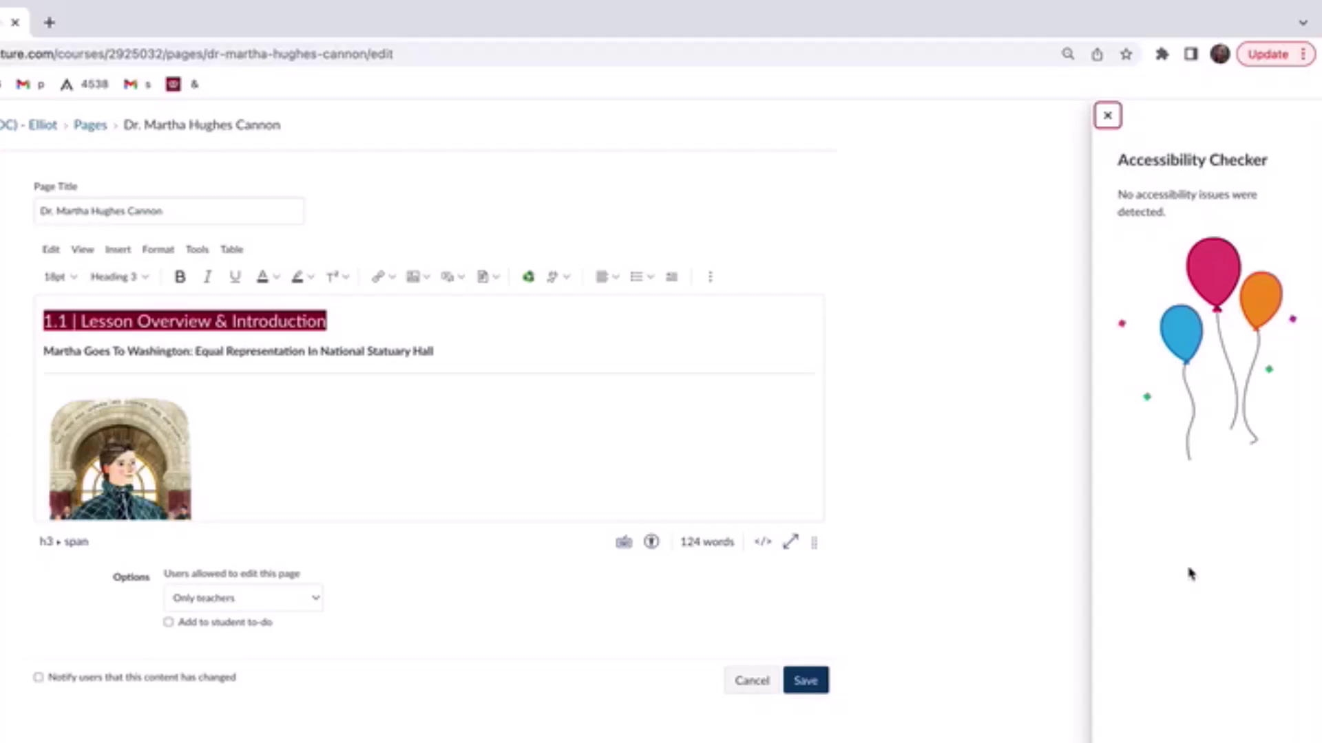
{"action": "left_click", "coordinate": [1107, 116]}
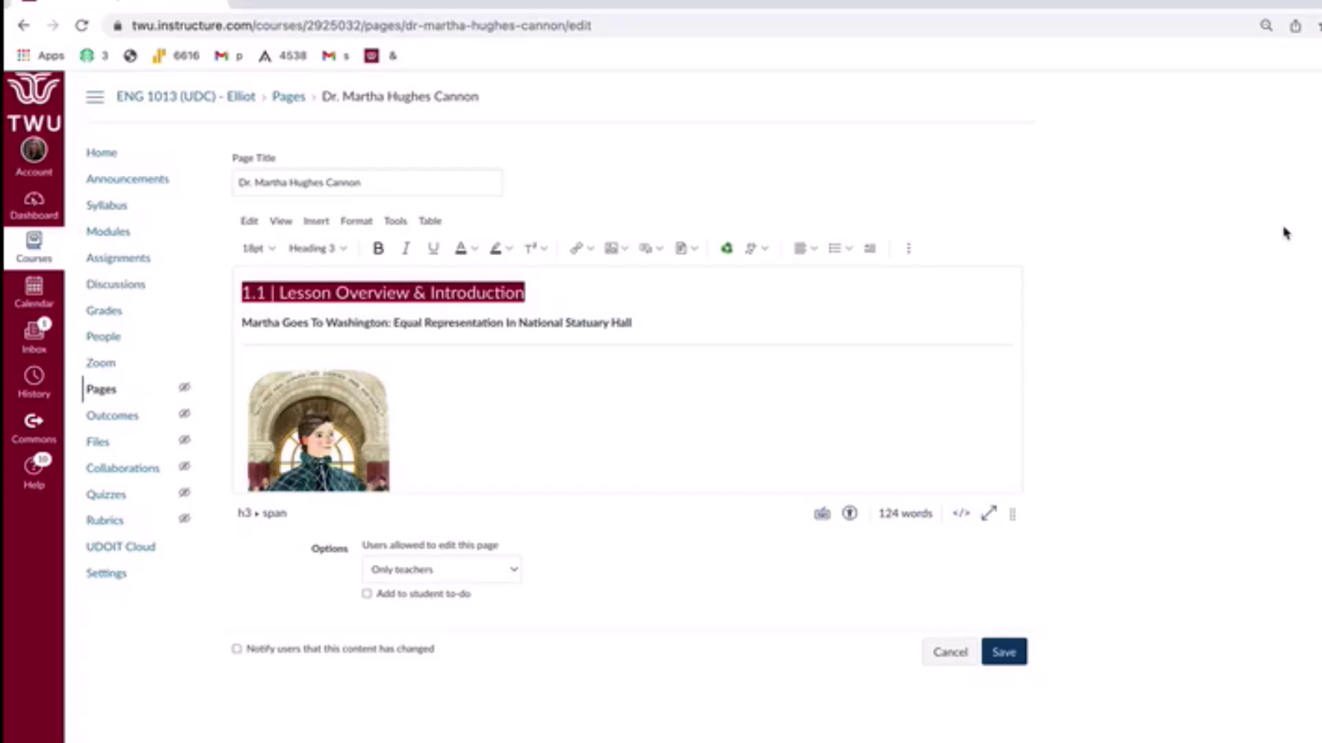
Move down to the closing paragraph and locate its 'Click here' link text
{"action": "left_click", "coordinate": [744, 321]}
{"action": "key", "text": "Down"}
{"action": "key", "text": "Down"}
{"action": "key", "text": "Down"}
{"action": "key", "text": "Down"}
{"action": "key", "text": "Down"}
{"action": "key", "text": "Down"}
{"action": "key", "text": "Down"}
{"action": "key", "text": "Down"}
{"action": "key", "text": "Down"}
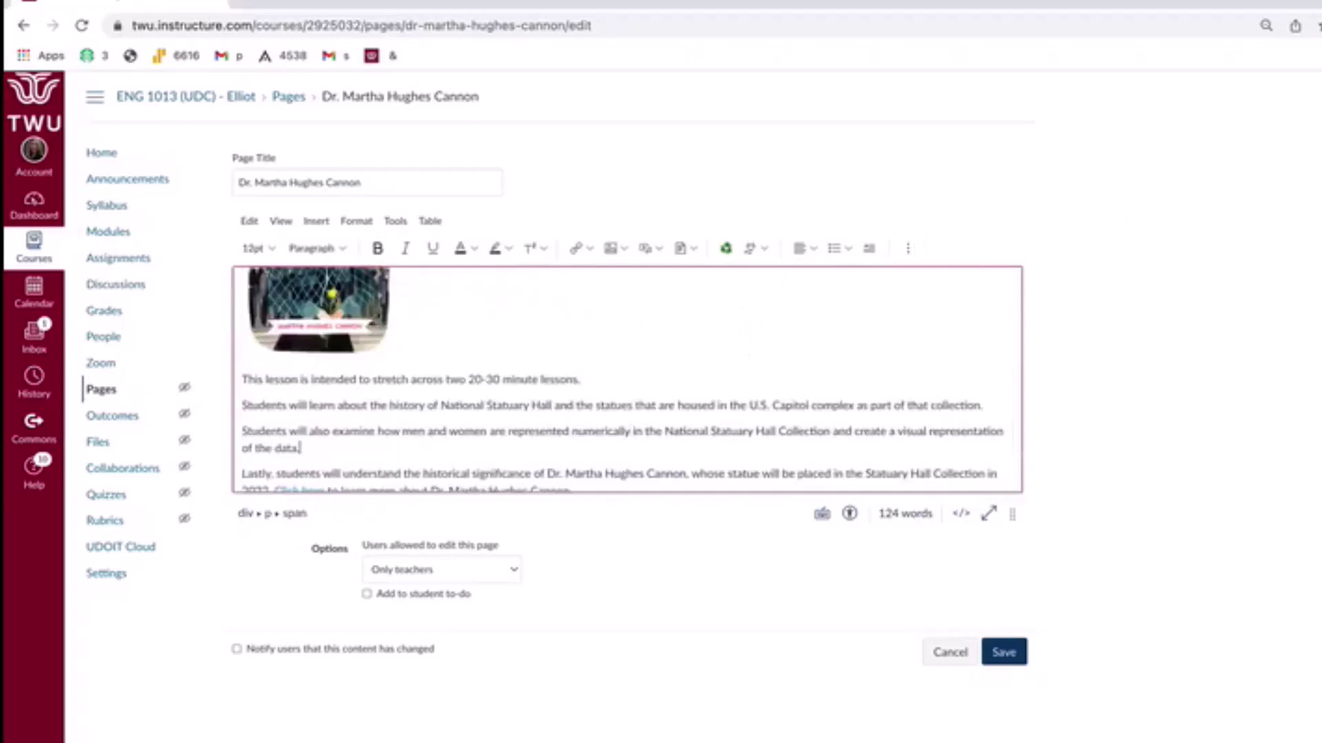
{"action": "key", "text": "Down"}
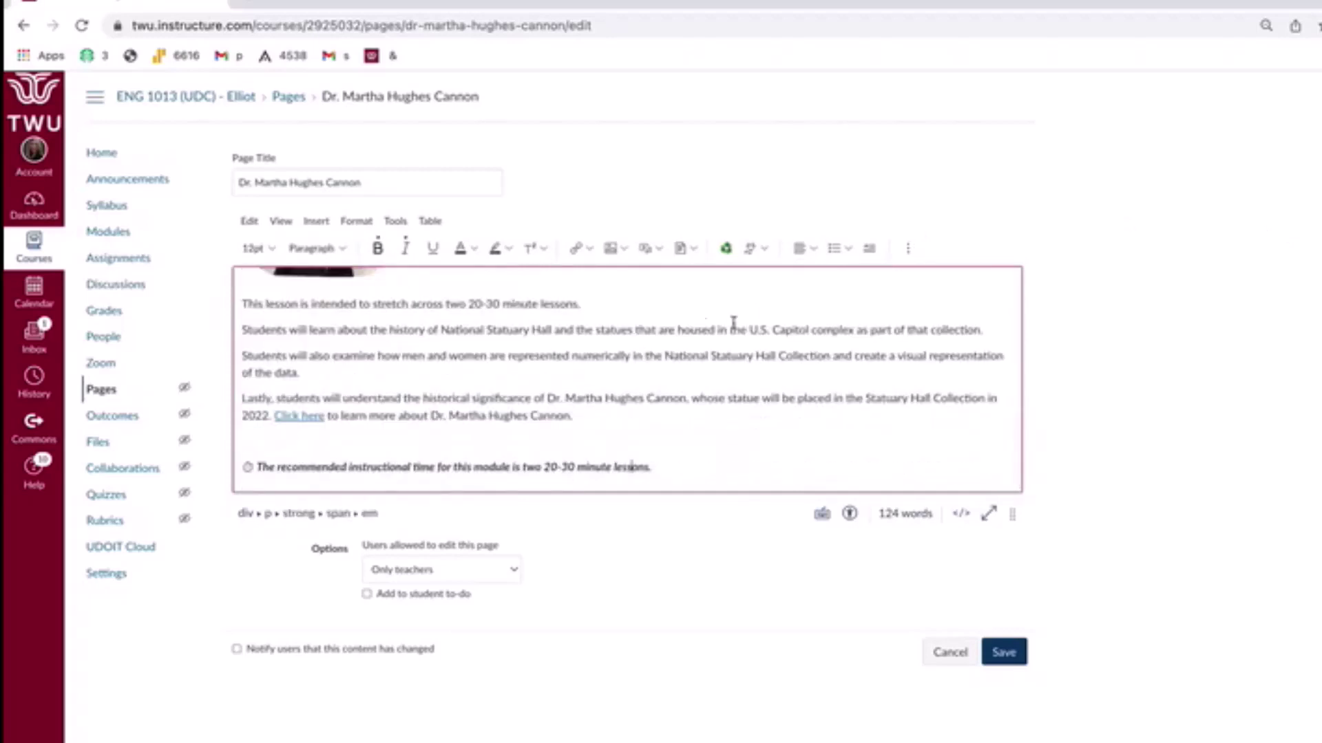
{"action": "left_click_drag", "start_coordinate": [328, 416], "coordinate": [273, 415]}
{"action": "left_click", "coordinate": [603, 419]}
Type the new sentence after '2022' with 'biographical resource' linked, deleting the old 'Click here' wording
{"action": "left_click", "coordinate": [271, 415]}
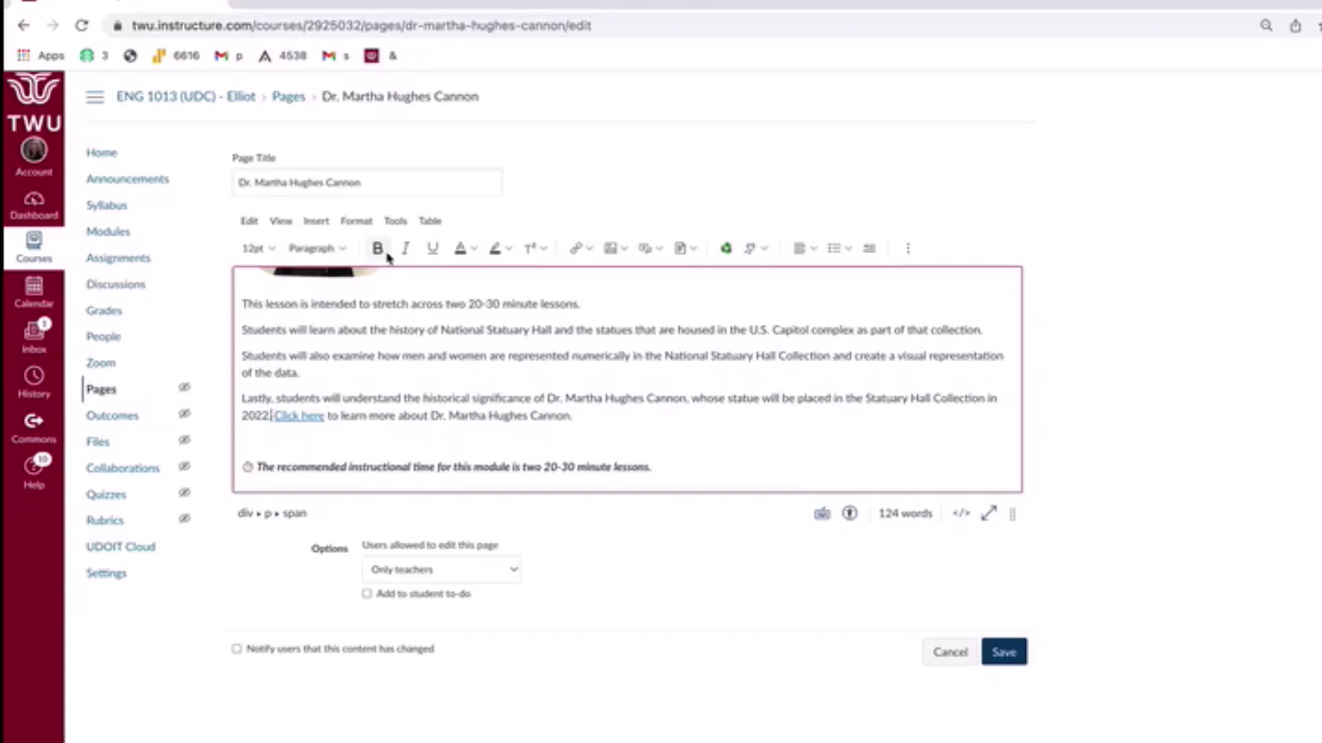
{"action": "type", "text": ". To learn "}
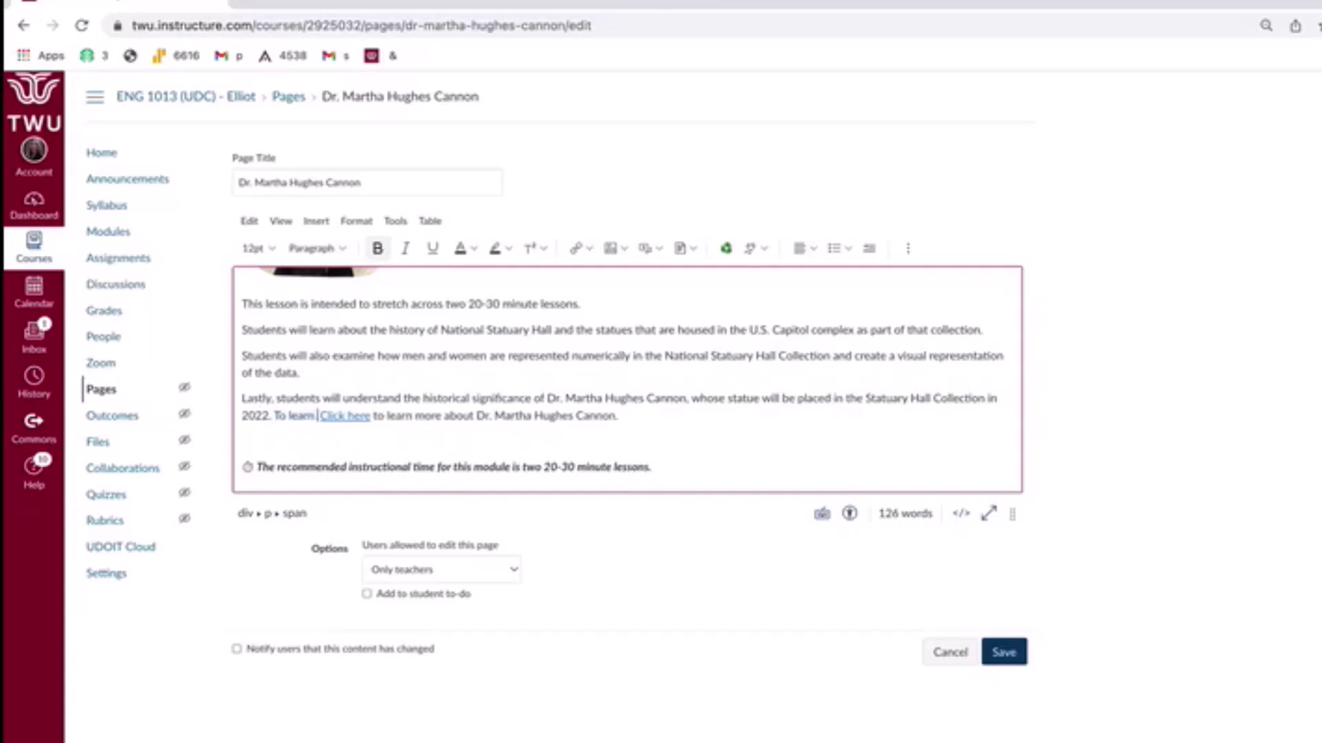
{"action": "type", "text": "omre about Dr. "}
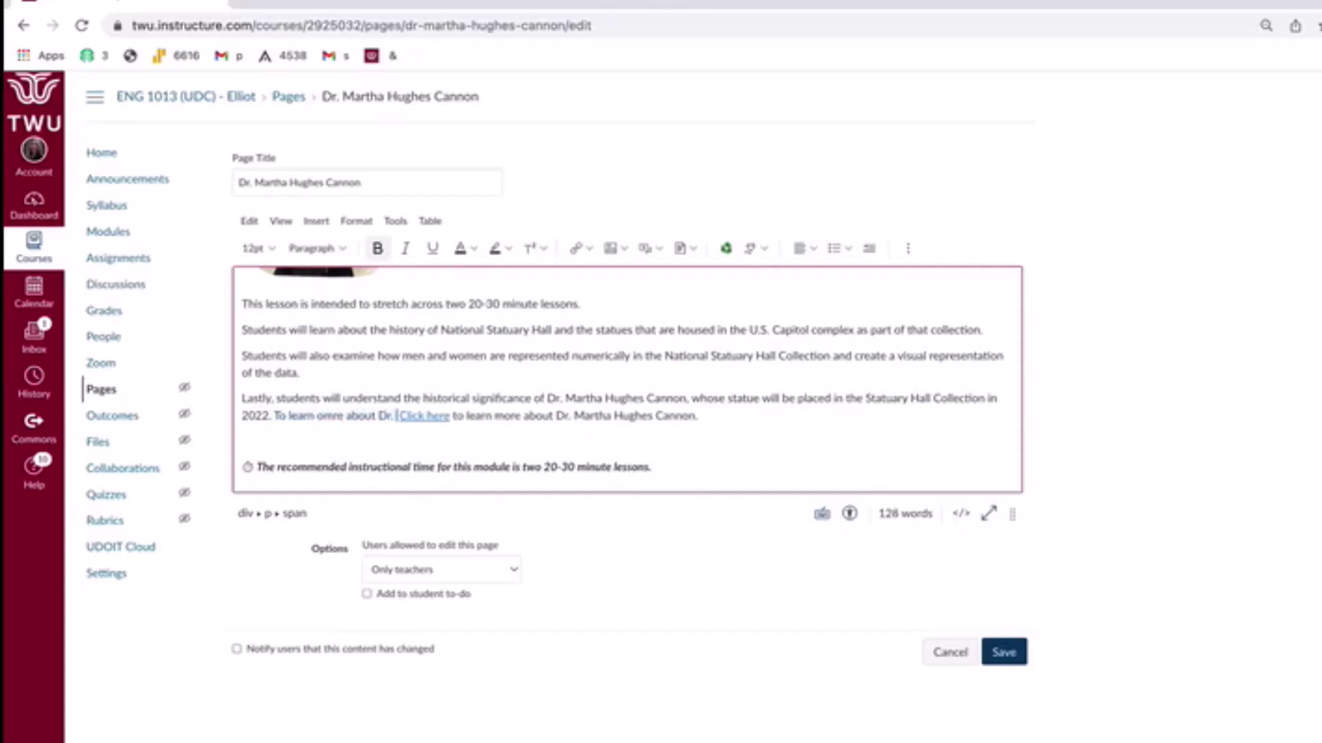
{"action": "type", "text": "Martha Hughes"}
{"action": "type", "text": "omre about Dr. Martha Hughes"}
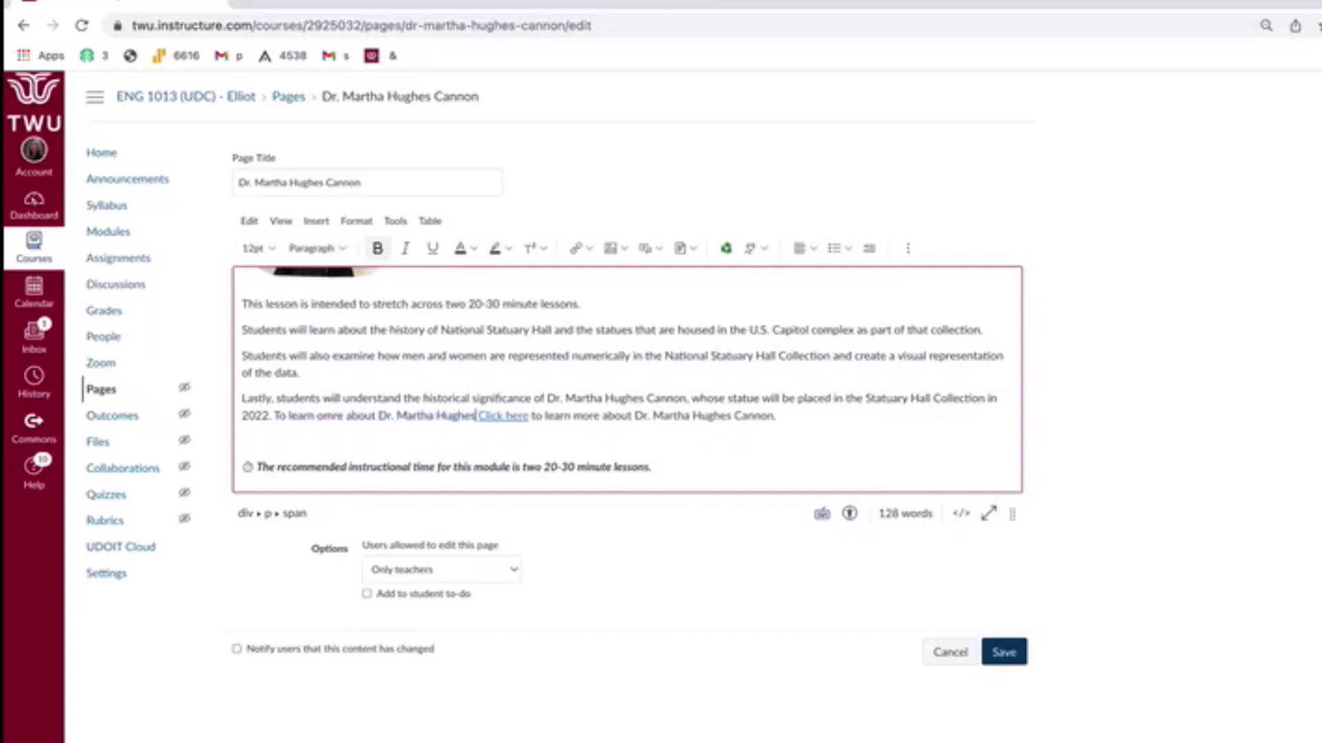
{"action": "type", "text": " Cannon. "}
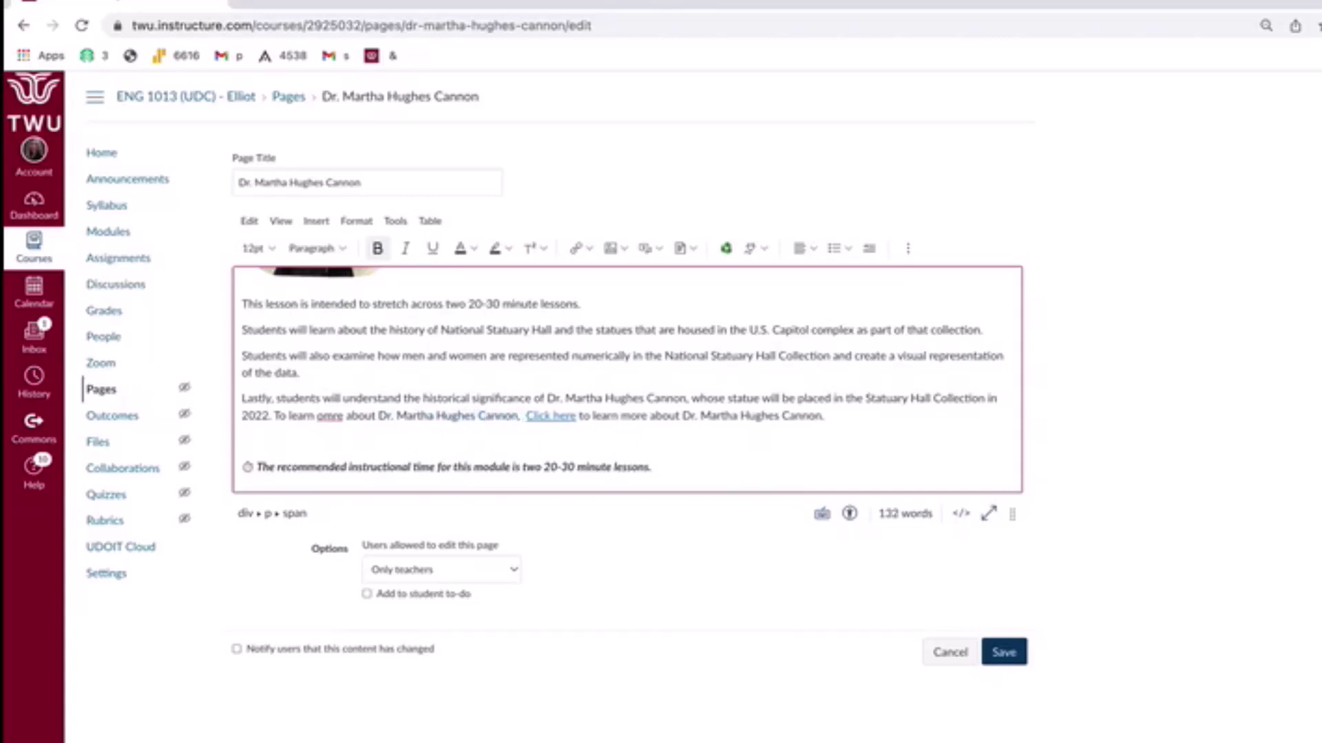
{"action": "type", "text": "visit this"}
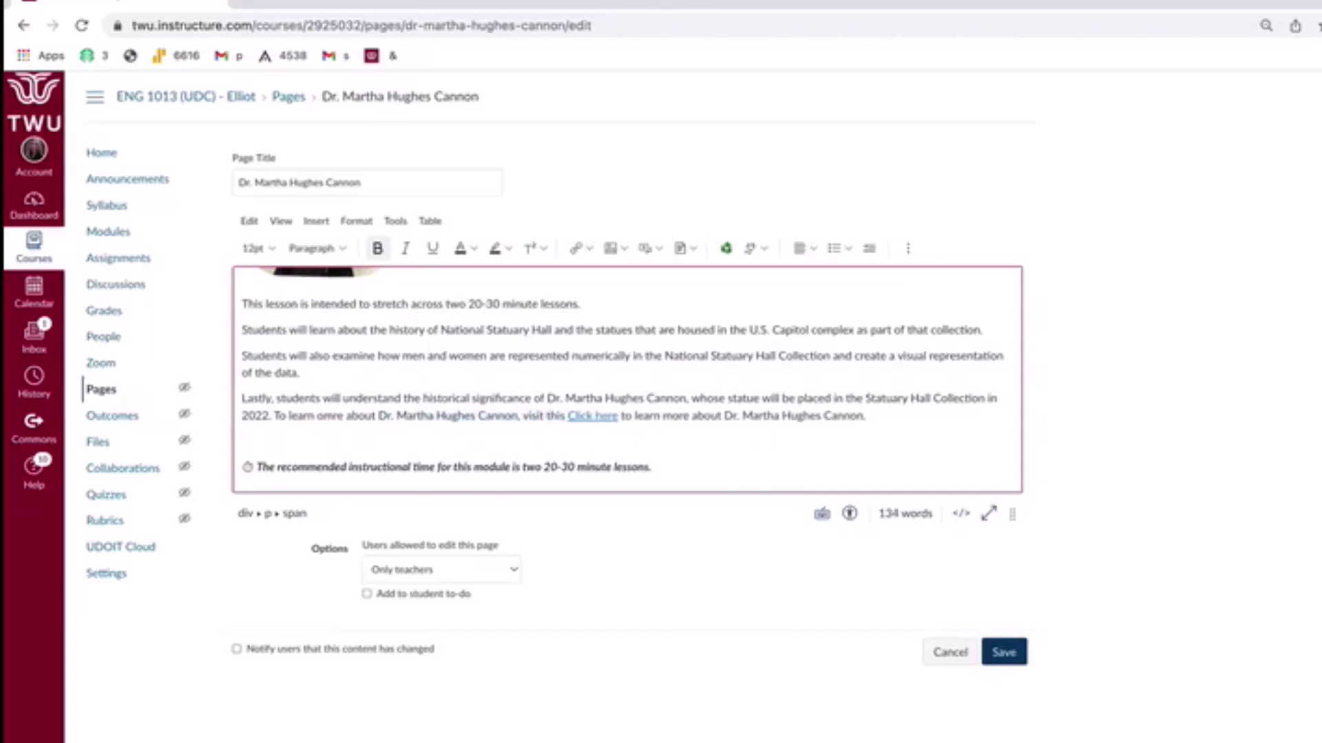
{"action": "key", "text": "Right"}
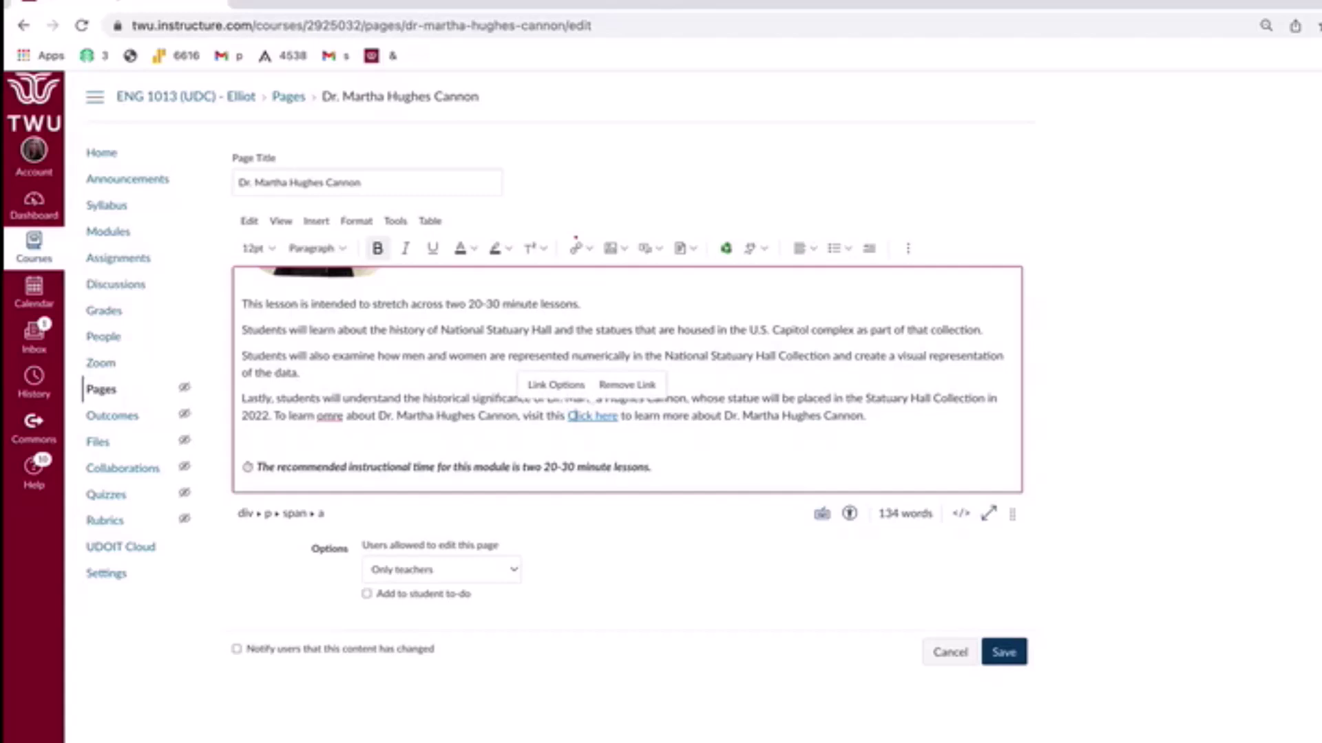
{"action": "type", "text": "Chioera"}
{"action": "type", "text": "phical resou"}
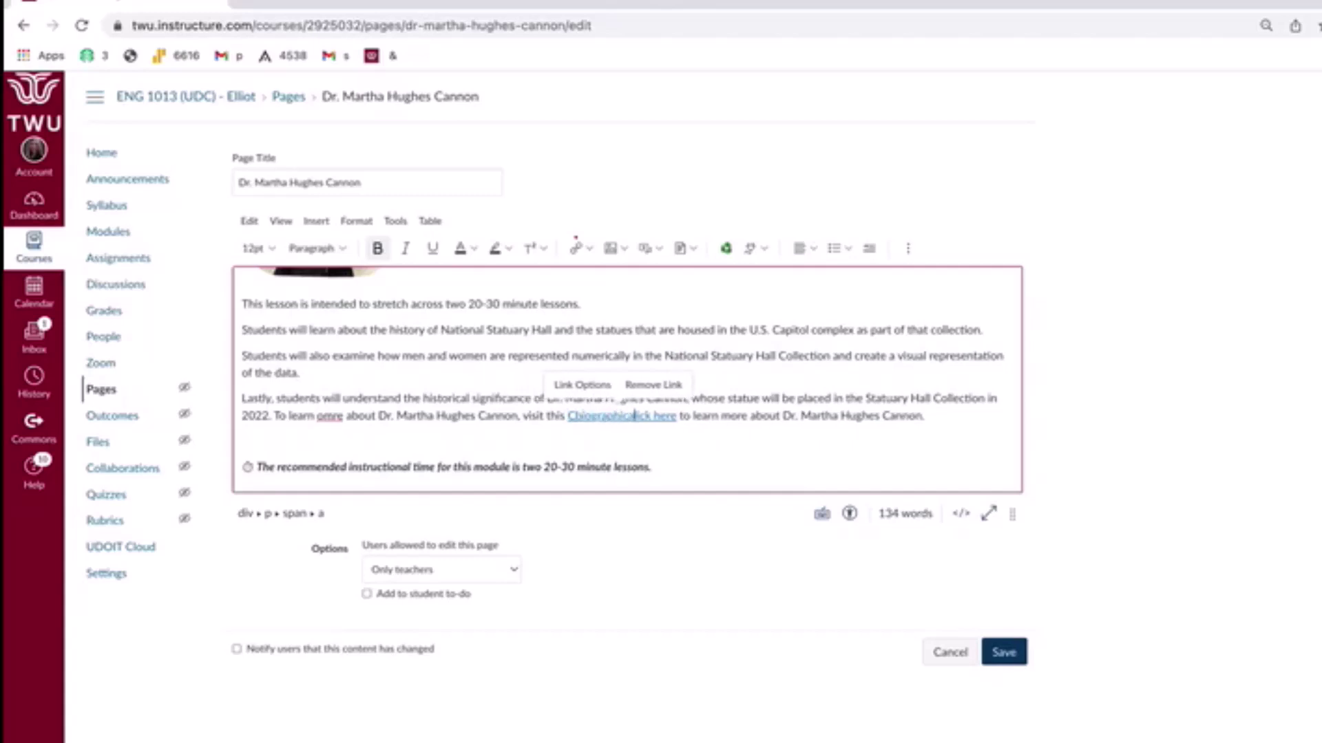
{"action": "type", "text": "rcel"}
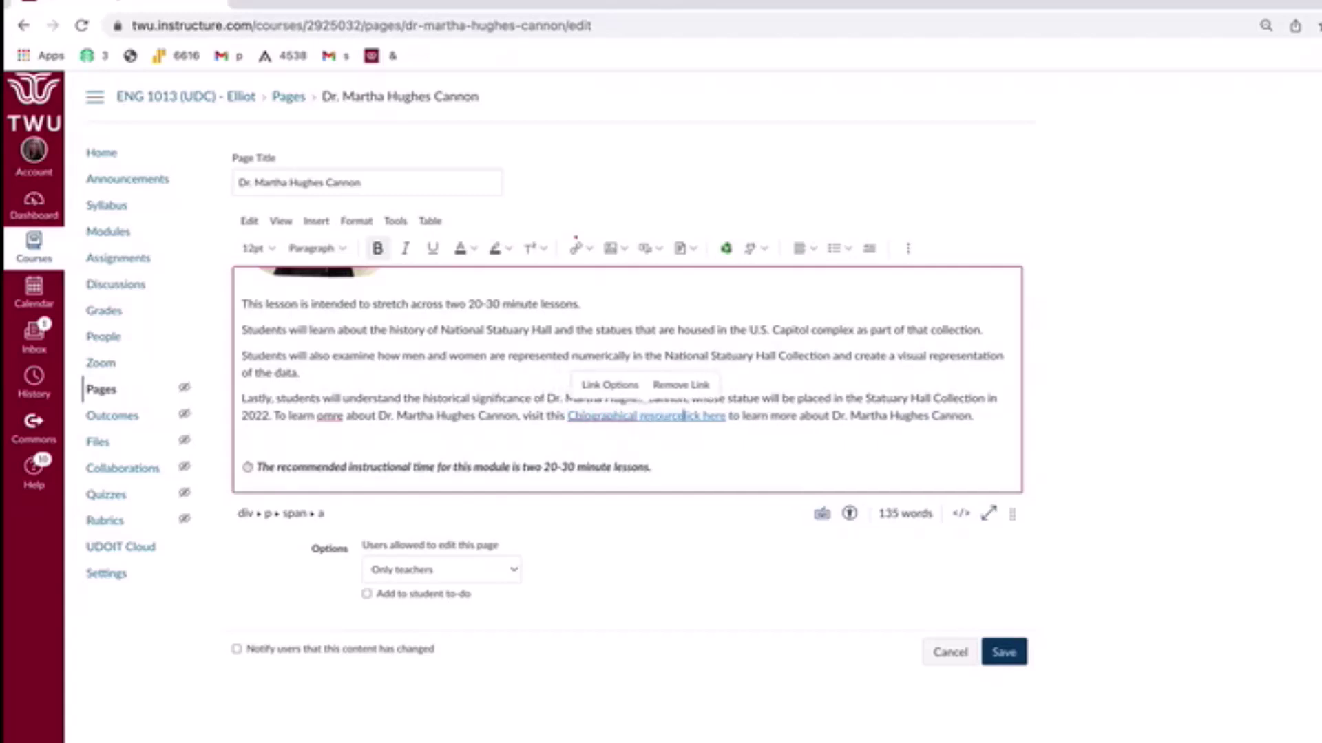
{"action": "key", "text": "super+shift+Right"}
{"action": "key", "text": "BackSpace"}
{"action": "key", "text": "Left"}
{"action": "key", "text": "Left"}
{"action": "key", "text": "Left"}
{"action": "key", "text": "Left"}
{"action": "key", "text": "Left"}
{"action": "key", "text": "Left"}
{"action": "key", "text": "Left"}
{"action": "key", "text": "Left"}
{"action": "key", "text": "Left"}
{"action": "key", "text": "Left"}
{"action": "key", "text": "Left"}
{"action": "key", "text": "Left"}
{"action": "key", "text": "Left"}
{"action": "key", "text": "Left"}
{"action": "key", "text": "Left"}
{"action": "key", "text": "Left"}
{"action": "key", "text": "Left"}
{"action": "key", "text": "Left"}
{"action": "key", "text": "Left"}
{"action": "key", "text": "Left"}
{"action": "key", "text": "Left"}
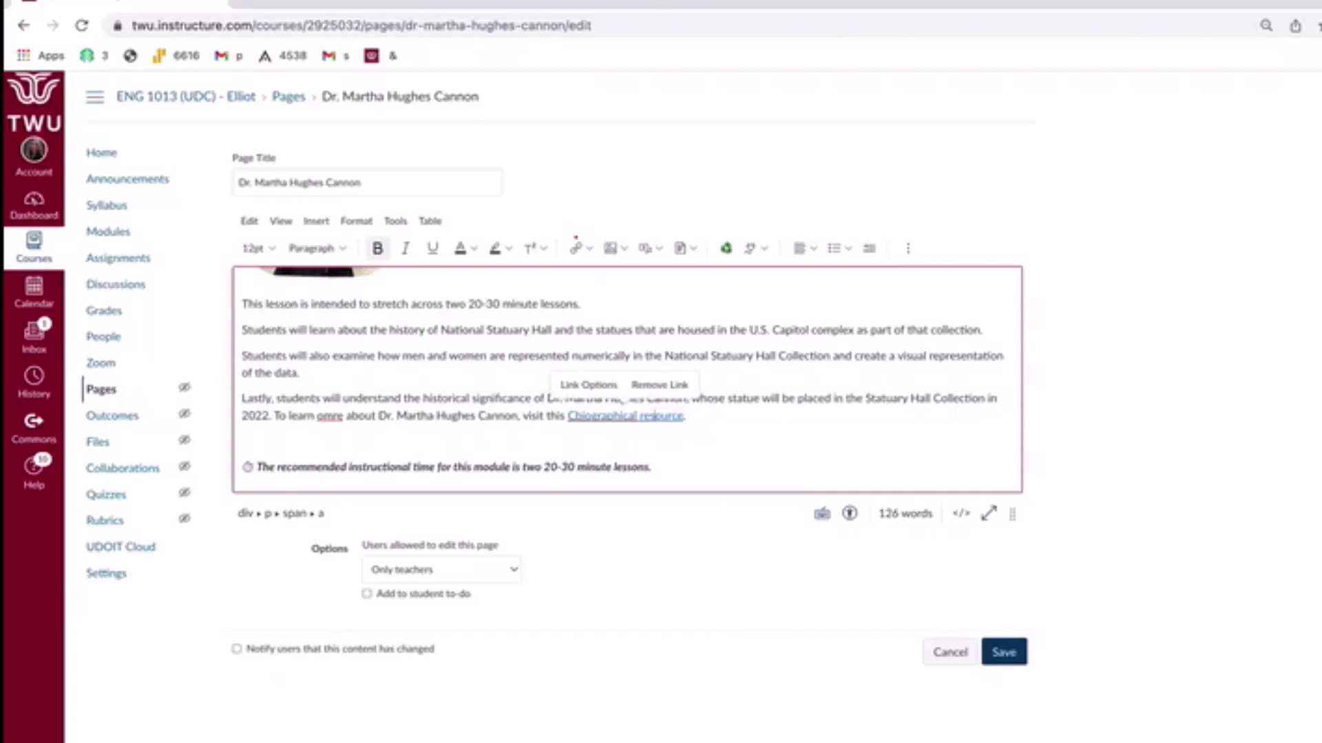
{"action": "key", "text": "BackSpace"}
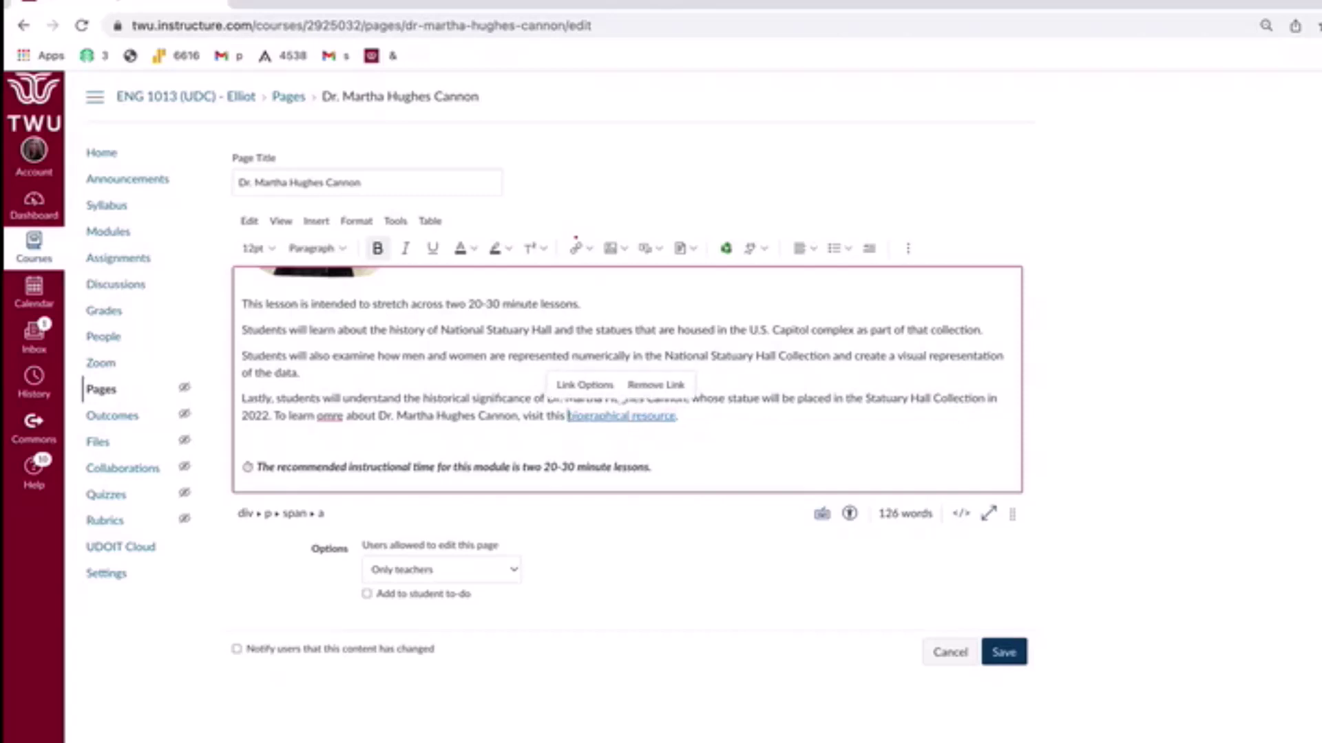
Fix the typo 'omre' so it reads 'more' in the new sentence
{"action": "left_click", "coordinate": [328, 416]}
{"action": "key", "text": "BackSpace"}
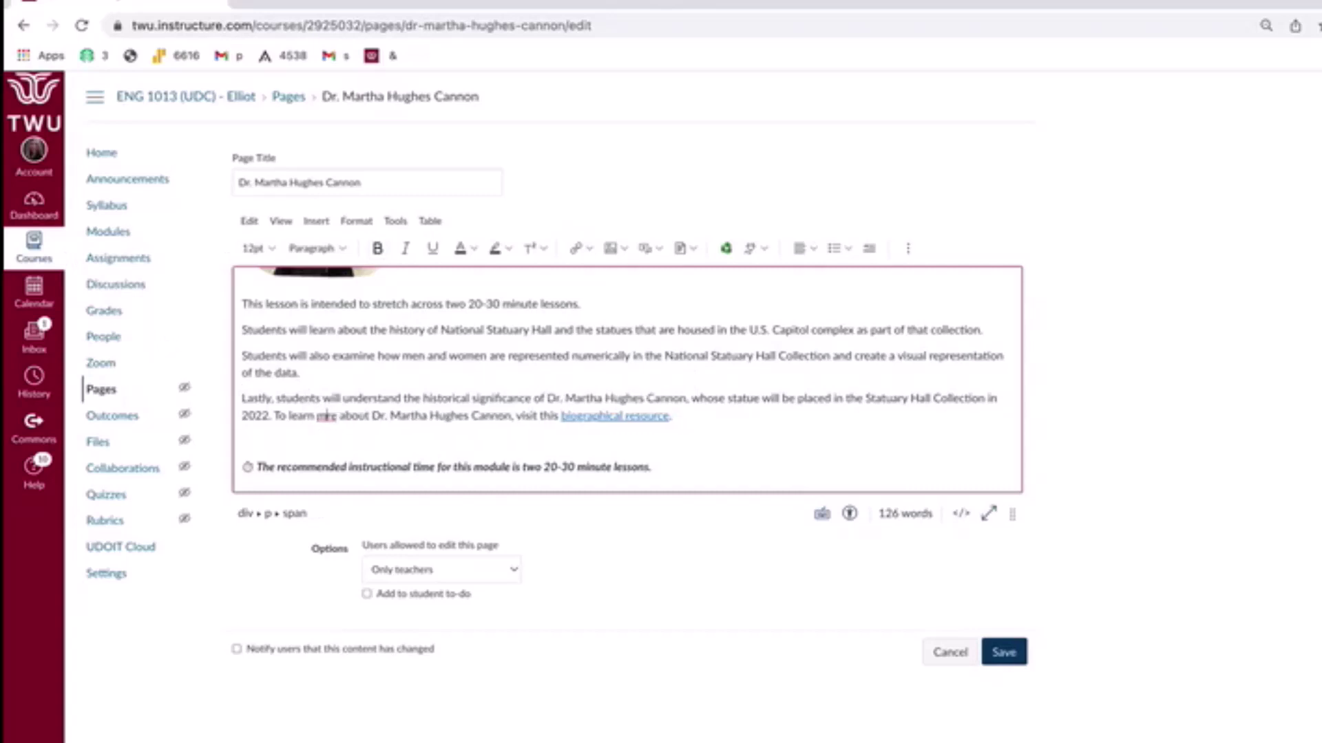
{"action": "key", "text": "Right"}
{"action": "type", "text": "o"}
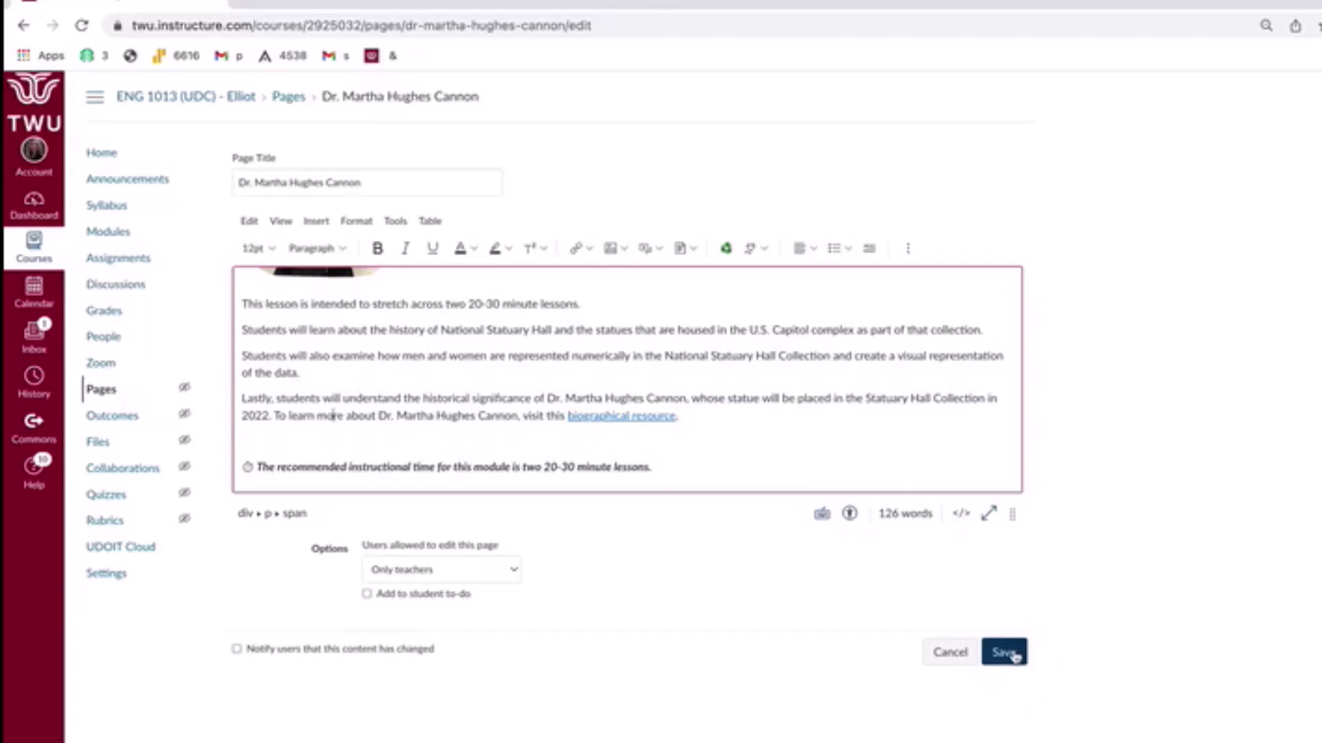
Save the edited Dr. Martha Hughes Cannon page
{"action": "left_click", "coordinate": [1006, 654]}
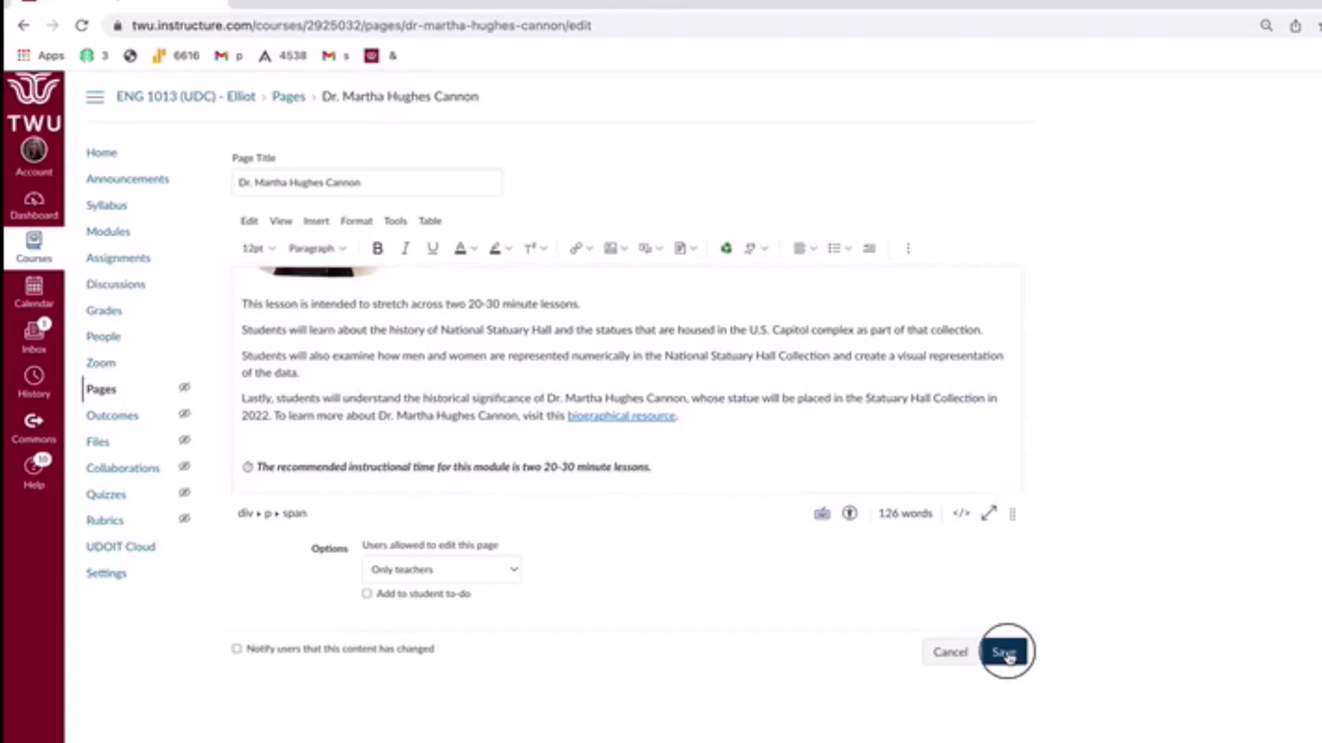